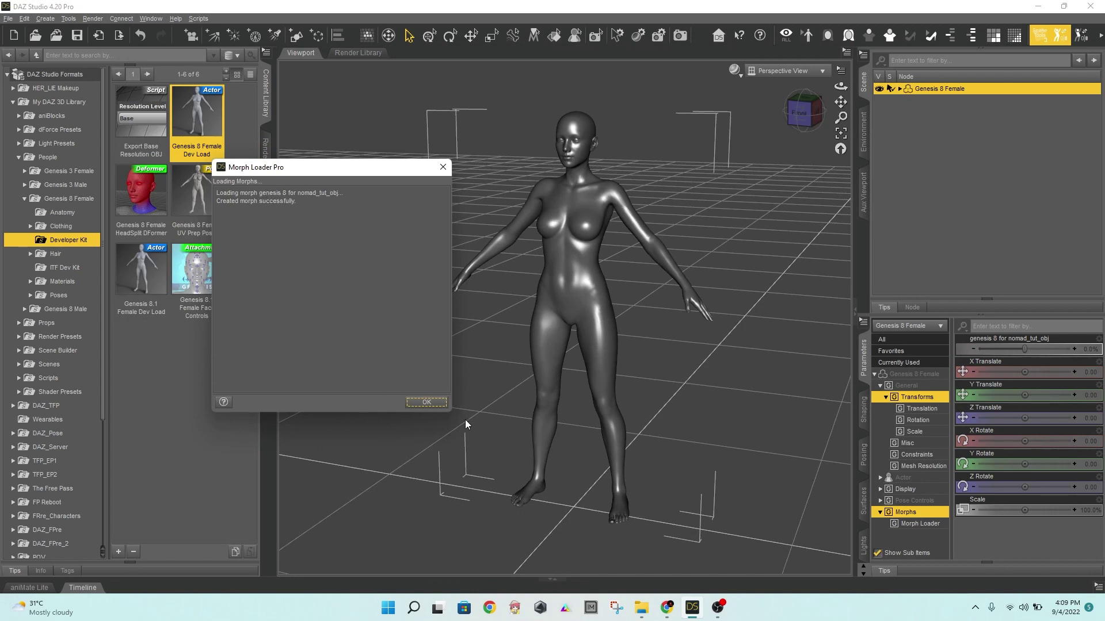
# Close the morph loading report and apply the genesis 8 for nomad_tut_obj morph to the figure.
pyautogui.press('Return')
pyautogui.click(920, 523)
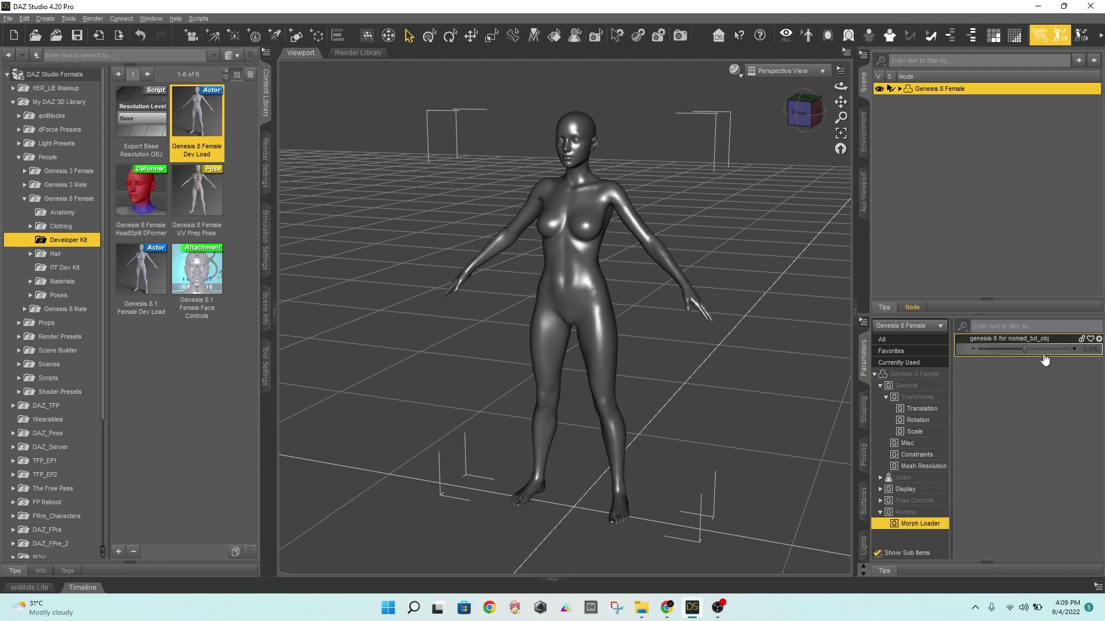
pyautogui.moveTo(1024, 348); pyautogui.dragTo(1089, 363)
# Edit the parameter settings of the genesis 8 for nomad_tut_obj morph and accept them.
pyautogui.click(1099, 339)
pyautogui.click(1064, 347)
pyautogui.moveTo(437, 161); pyautogui.dragTo(784, 191)
pyautogui.click(811, 246)
pyautogui.click(690, 259)
pyautogui.click(696, 299)
pyautogui.click(716, 323)
pyautogui.moveTo(712, 327); pyautogui.dragTo(664, 324)
pyautogui.click(802, 507)
# Set the genesis 8 for nomad_tut_obj morph to 100% among the currently used parameters.
pyautogui.click(904, 363)
pyautogui.moveTo(1067, 372); pyautogui.dragTo(1097, 372)
pyautogui.scroll(3, 709, 285)
pyautogui.moveTo(849, 91); pyautogui.dragTo(788, 181)
pyautogui.moveTo(810, 115); pyautogui.dragTo(814, 127)
# Show the tool settings and make the Joint Editor the active tool.
pyautogui.click(266, 366)
pyautogui.click(146, 21)
pyautogui.moveTo(181, 32)
pyautogui.click(277, 545)
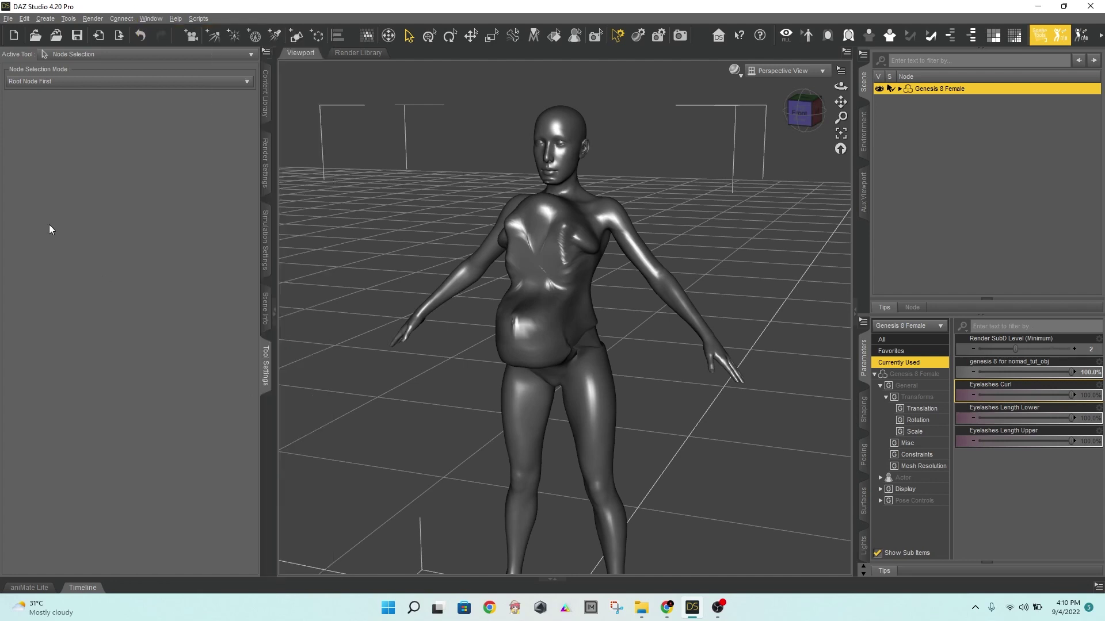
pyautogui.click(86, 54)
pyautogui.click(99, 178)
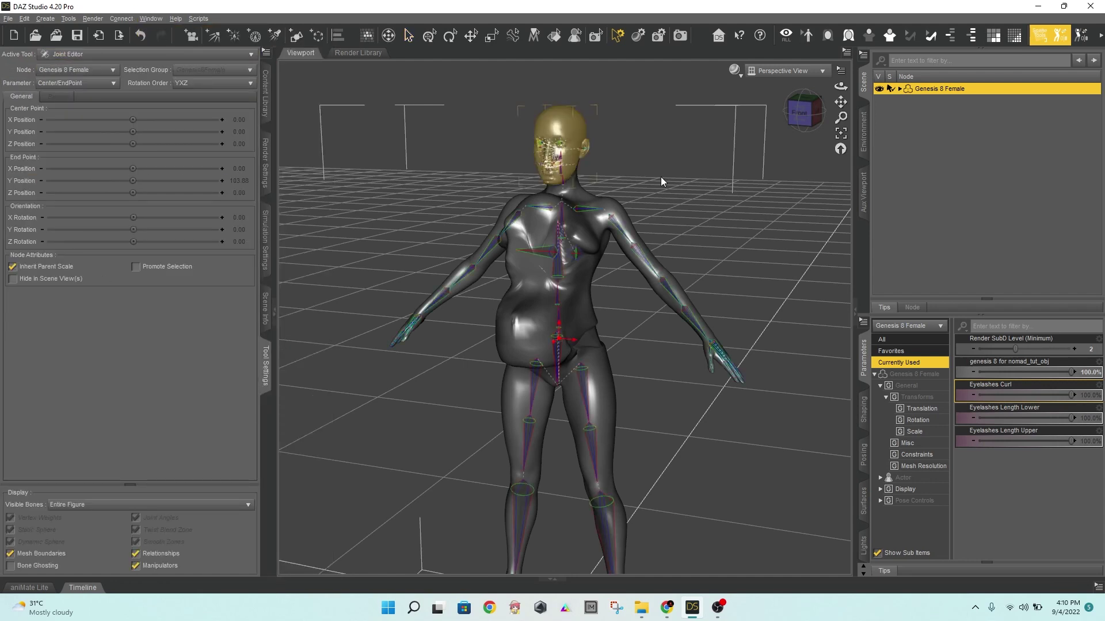
# Adjust the figure's rigging to the morphed shape.
pyautogui.rightClick(643, 183)
pyautogui.moveTo(658, 211)
pyautogui.click(766, 312)
pyautogui.click(551, 360)
# ERC Freeze the adjusted rigging into the genesis 8 for nomad_tut_obj morph and return to the Node Selection tool.
pyautogui.click(1008, 368)
pyautogui.rightClick(1011, 367)
pyautogui.click(1025, 375)
pyautogui.rightClick(1031, 362)
pyautogui.click(1023, 563)
pyautogui.click(597, 398)
pyautogui.rightClick(988, 364)
pyautogui.click(991, 368)
pyautogui.click(266, 94)
pyautogui.hotkey('ctrl', 'shift', 'n')
# Start saving a morph asset with D:/DAZ_FPre9 as the asset directory and Nomad_test as the product name.
pyautogui.click(8, 18)
pyautogui.moveTo(48, 100)
pyautogui.moveTo(195, 350)
pyautogui.click(298, 375)
pyautogui.moveTo(552, 195); pyautogui.dragTo(477, 229)
pyautogui.click(554, 252)
pyautogui.click(593, 505)
pyautogui.doubleClick(479, 278)
pyautogui.write('Nomad_test')
# Select the custom nomad morph among the Genesis 8 Female properties and save it as a morph asset.
pyautogui.click(411, 306)
pyautogui.click(423, 325)
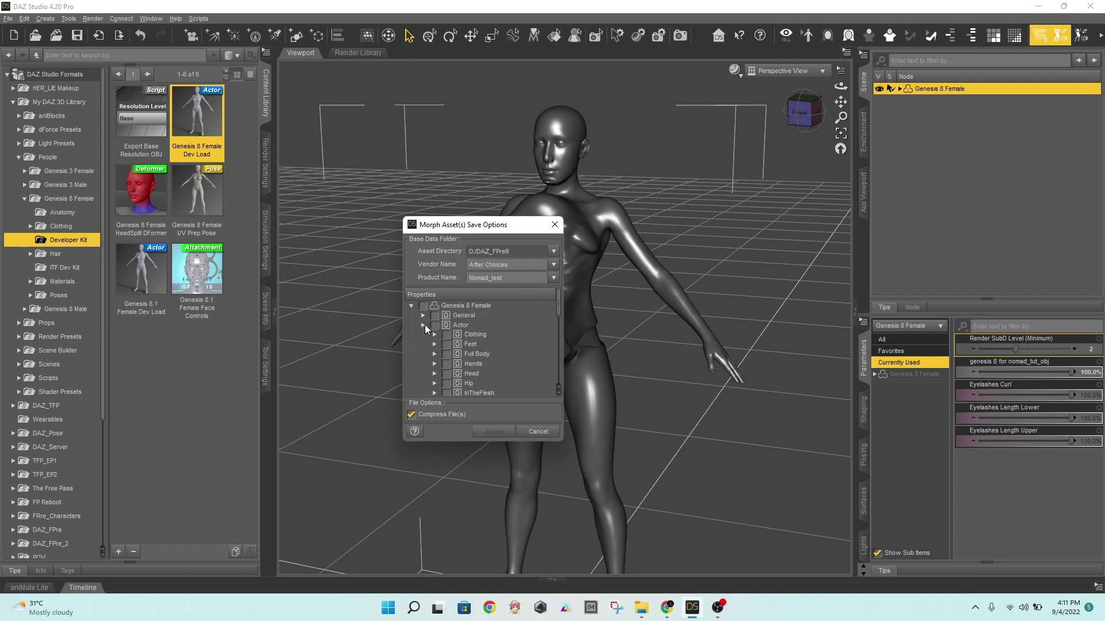
pyautogui.click(435, 374)
pyautogui.scroll(-2, 440, 368)
pyautogui.click(446, 339)
pyautogui.click(457, 350)
pyautogui.scroll(-8, 458, 352)
pyautogui.scroll(4, 463, 354)
pyautogui.moveTo(562, 377); pyautogui.dragTo(602, 378)
pyautogui.click(481, 372)
pyautogui.click(532, 431)
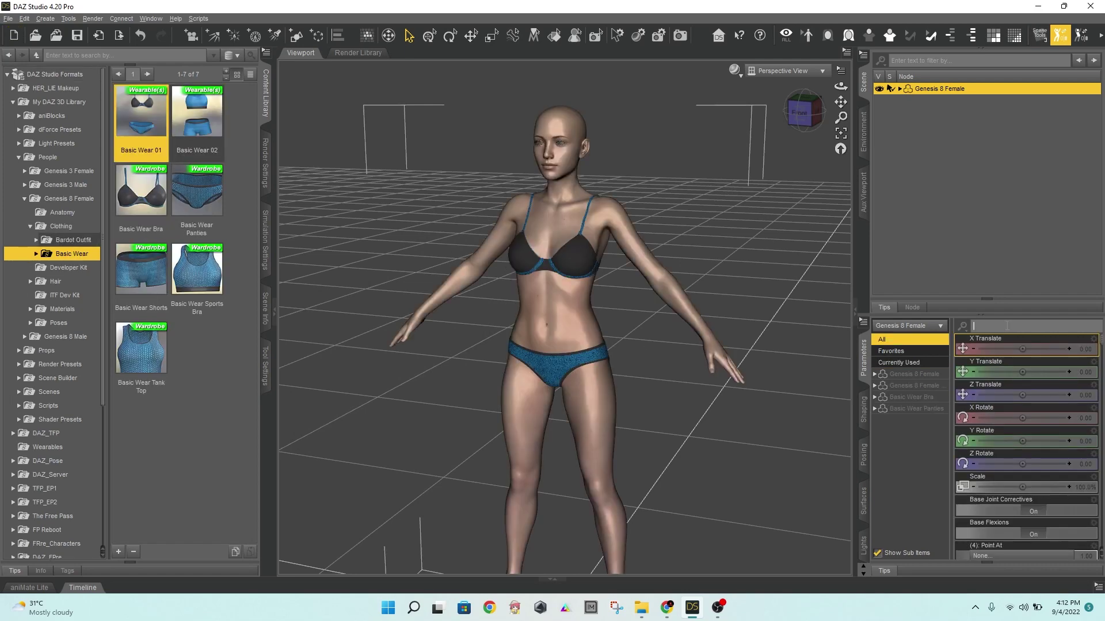
# Filter the clothed figure's parameters by "tut" and raise the saved nomad morph to its maximum.
pyautogui.click(1007, 326)
pyautogui.write('tut')
pyautogui.moveTo(979, 349); pyautogui.dragTo(1073, 349)
pyautogui.moveTo(810, 117)
pyautogui.mouseDown()
pyautogui.moveTo(742, 117)
pyautogui.moveTo(811, 117)
pyautogui.mouseUp()
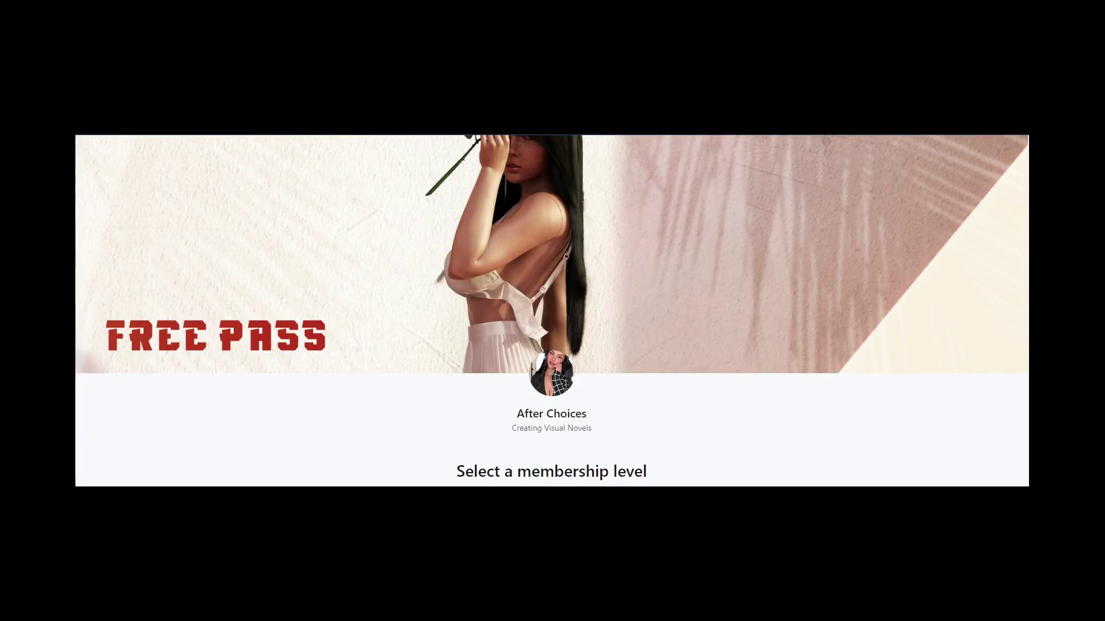